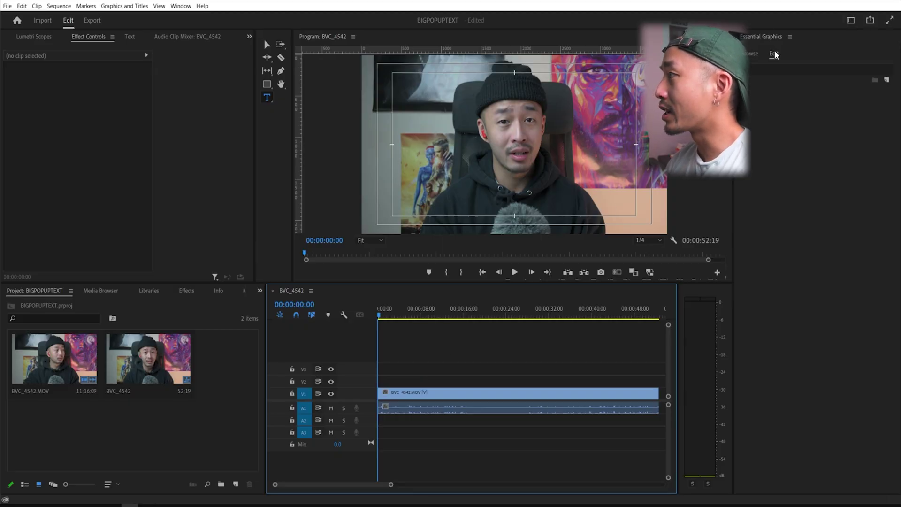
- Add an 'omgz' text title over the video and lengthen its clip on the timeline
left_click(451, 169)
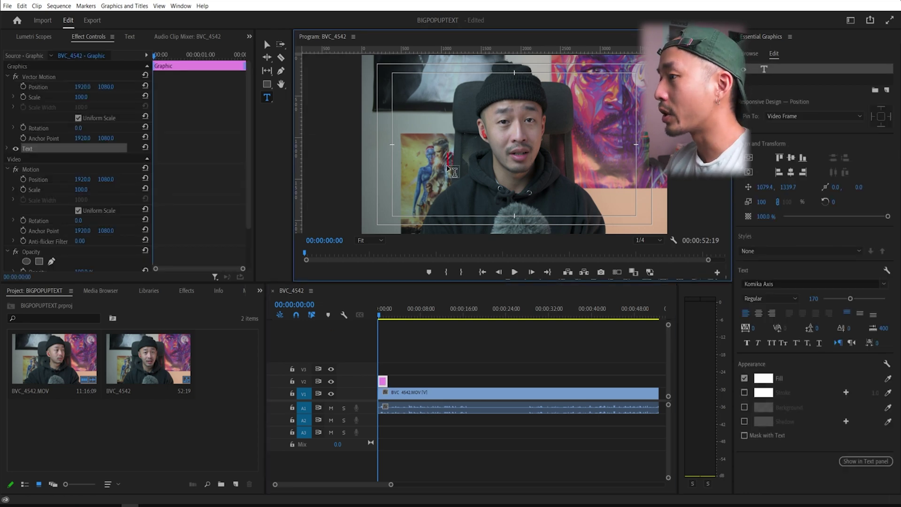
type("om")
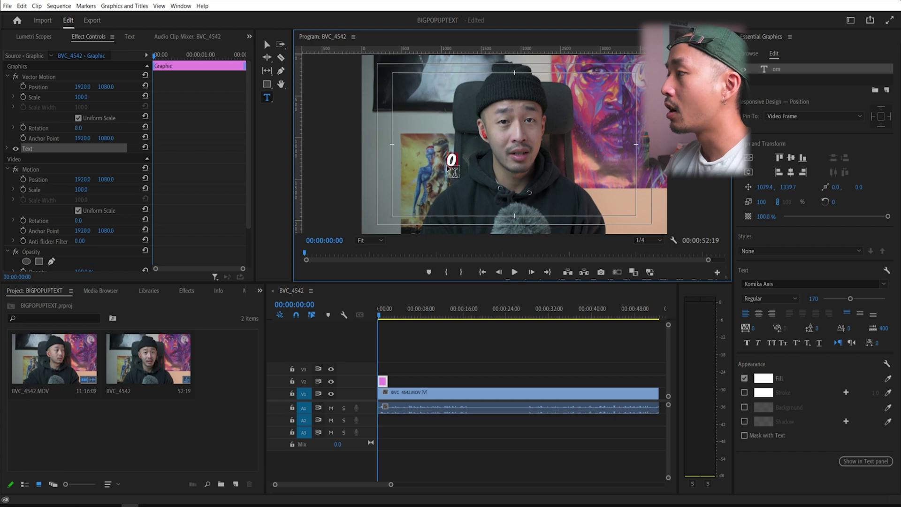
type("gz")
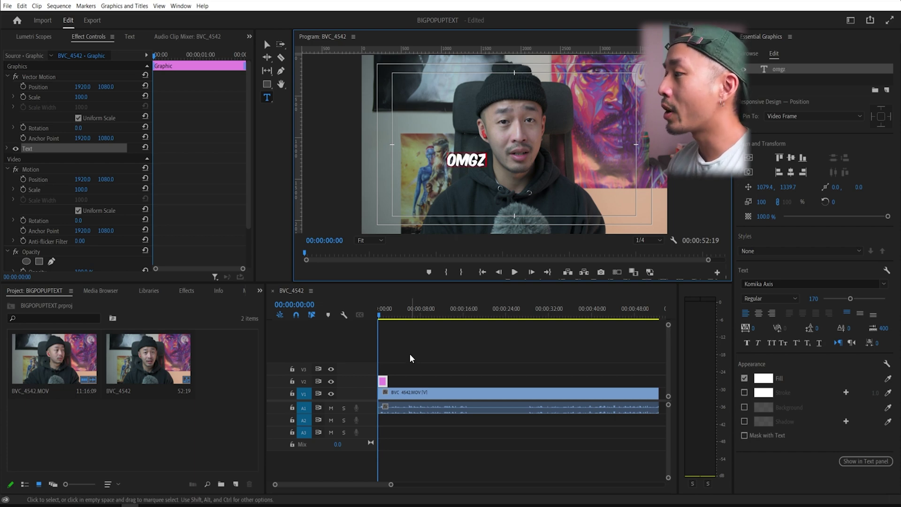
left_click_drag(387, 382, 441, 381)
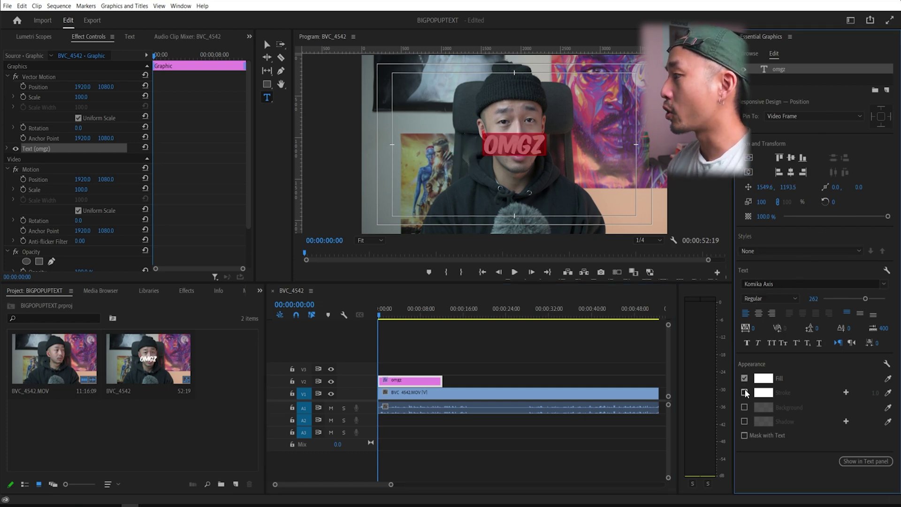
- Give the omgz text a black stroke
left_click(745, 393)
left_click(763, 392)
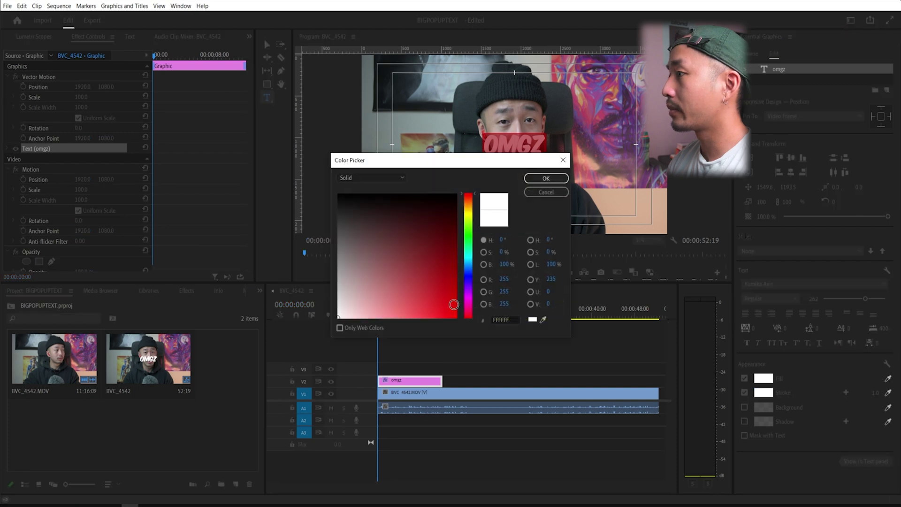
left_click(550, 179)
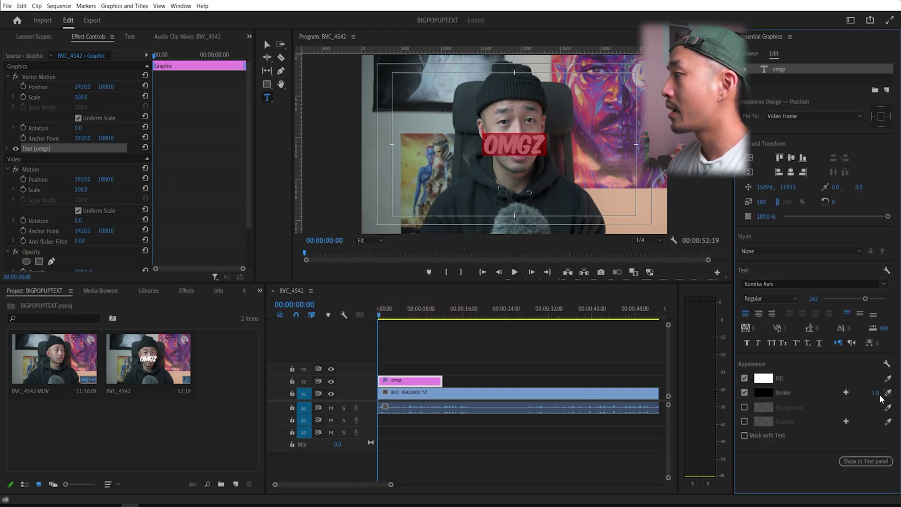
- Reposition, ripple-delete and trim the V2 caption clips to match the speech
left_click(408, 382)
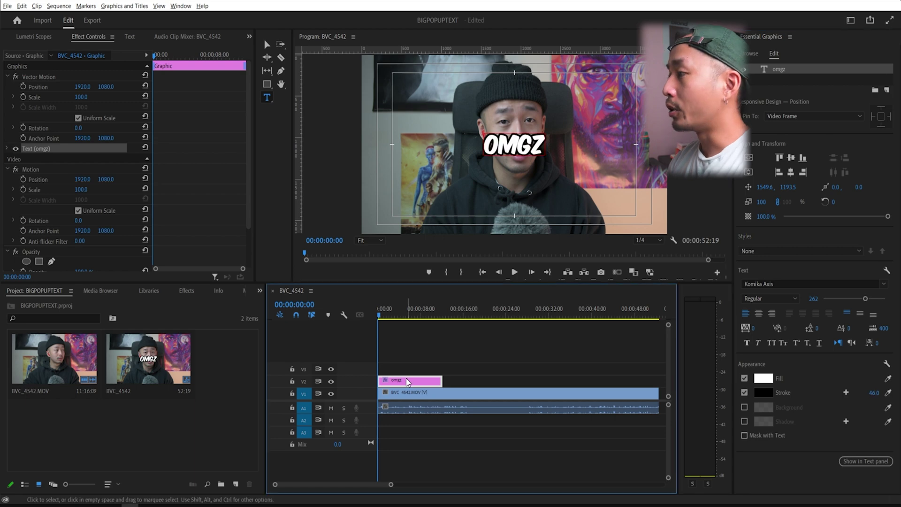
left_click_drag(394, 387, 416, 379)
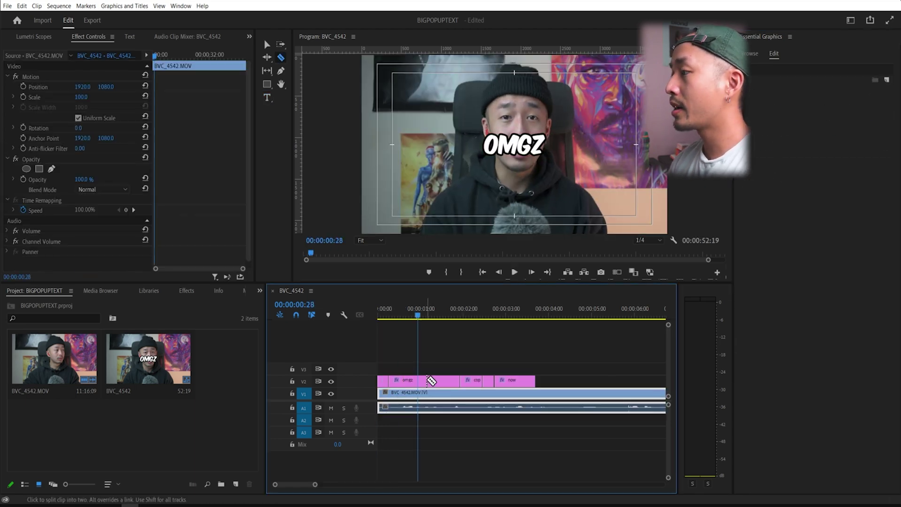
key("v")
left_click(424, 382)
key("shift+Delete")
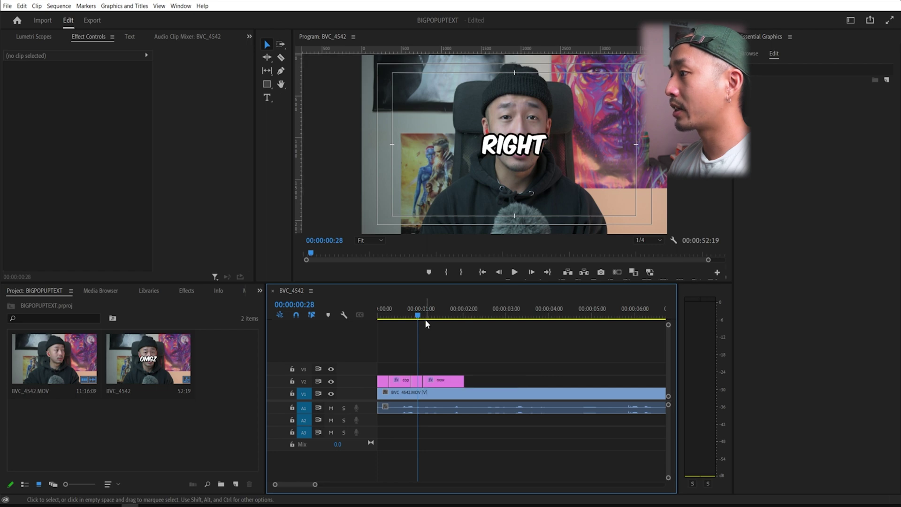
left_click_drag(424, 319, 370, 328)
key("equal")
key("equal")
left_click_drag(417, 381, 418, 381)
- Play back the sequence to review the separate omgz, copy this text, right and now captions
left_click(411, 367)
key("space")
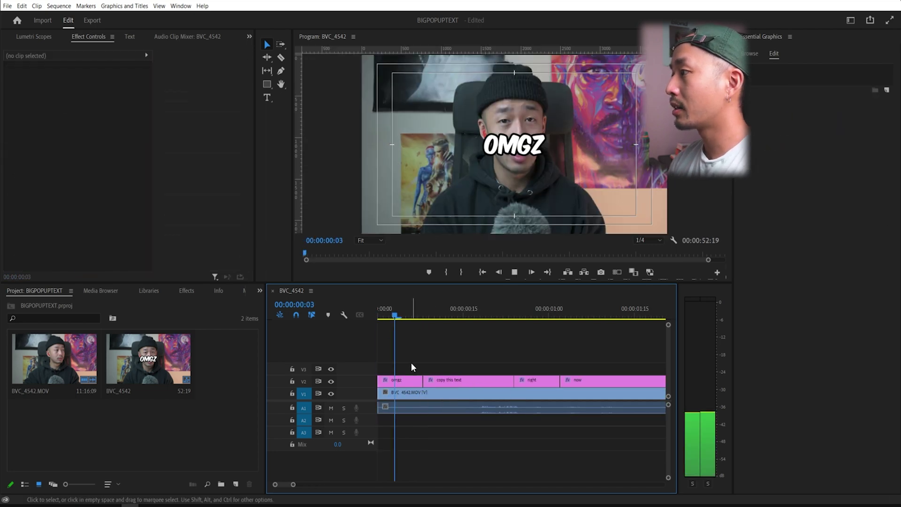
key("minus")
key("minus")
key("minus")
key("d")
key("space")
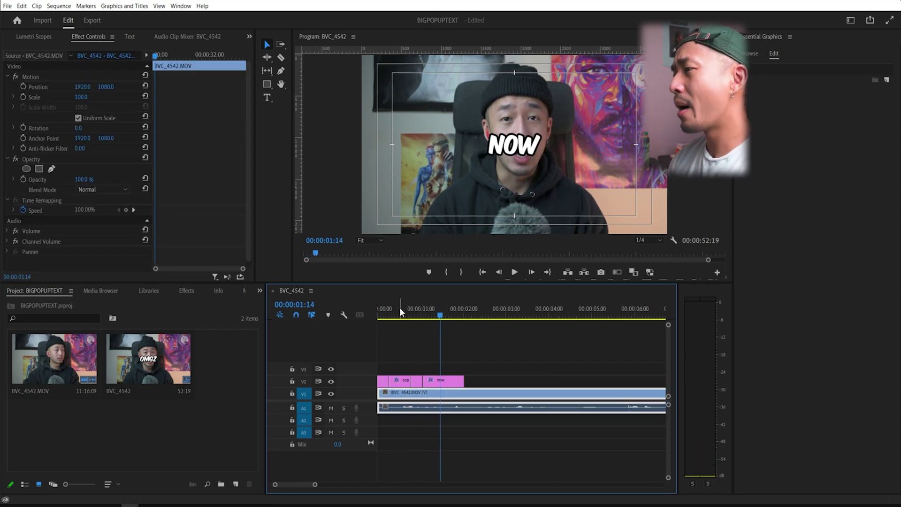
- Apply the Transform effect from the Effects panel to the OMGZ caption clip
left_click(259, 291)
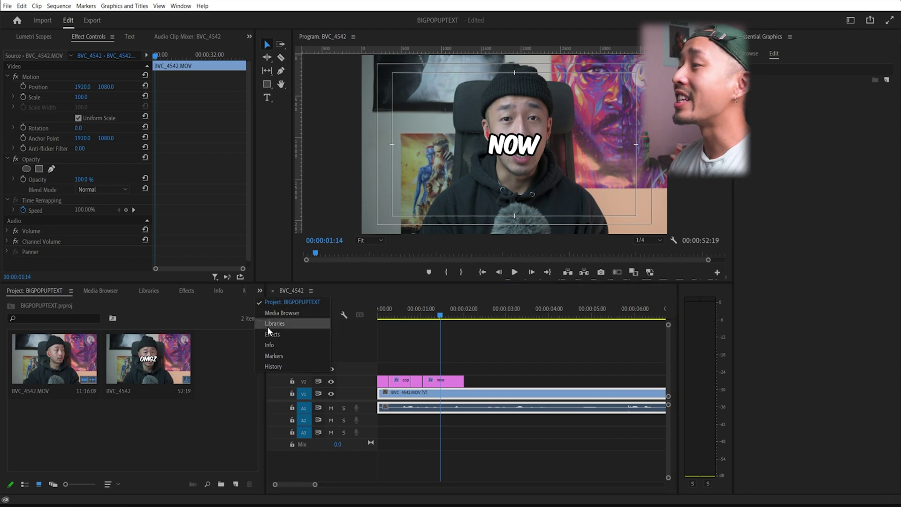
left_click(275, 338)
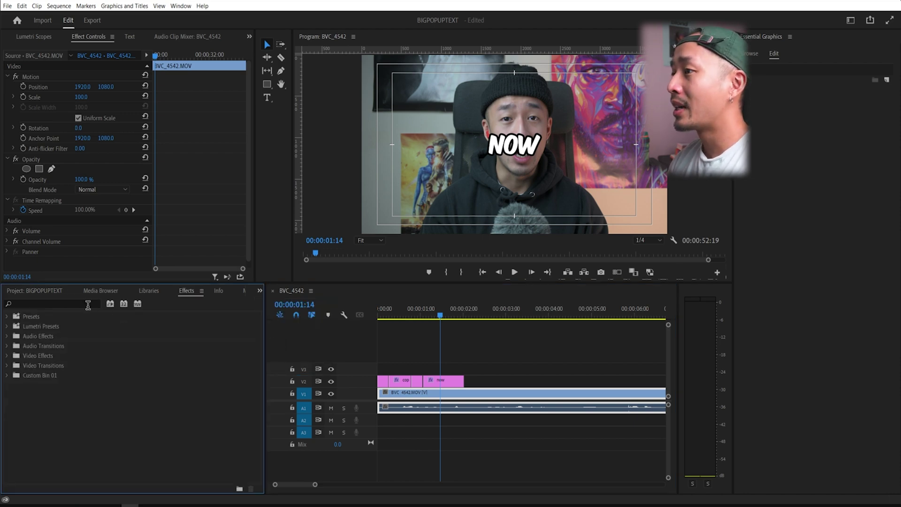
left_click_drag(395, 313, 317, 319)
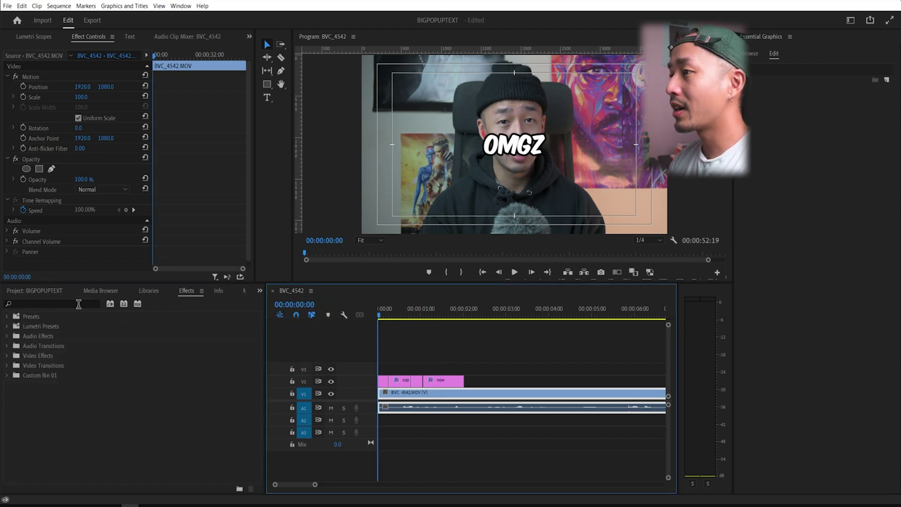
left_click(79, 304)
type("transform")
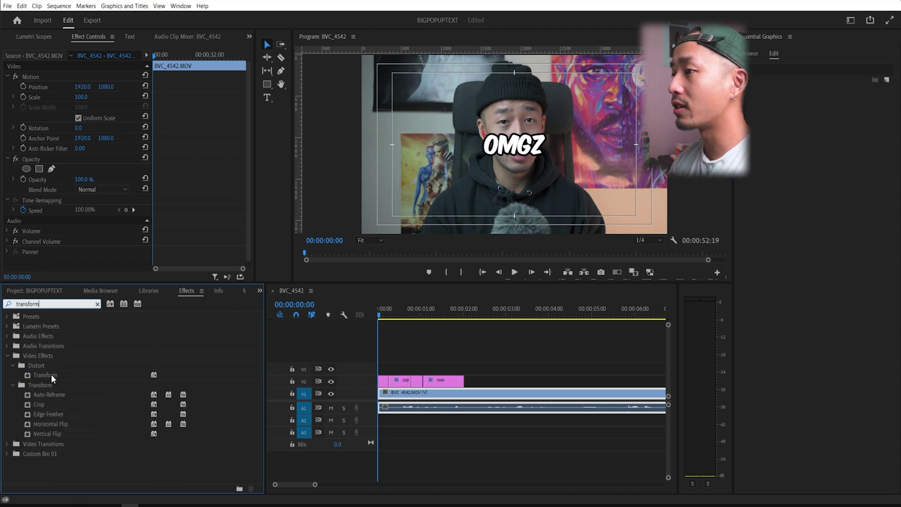
left_click_drag(53, 378, 384, 381)
- Turn off Use Composition's Shutter Angle, set Shutter Angle to 360, and enable scale keyframing
key("=")
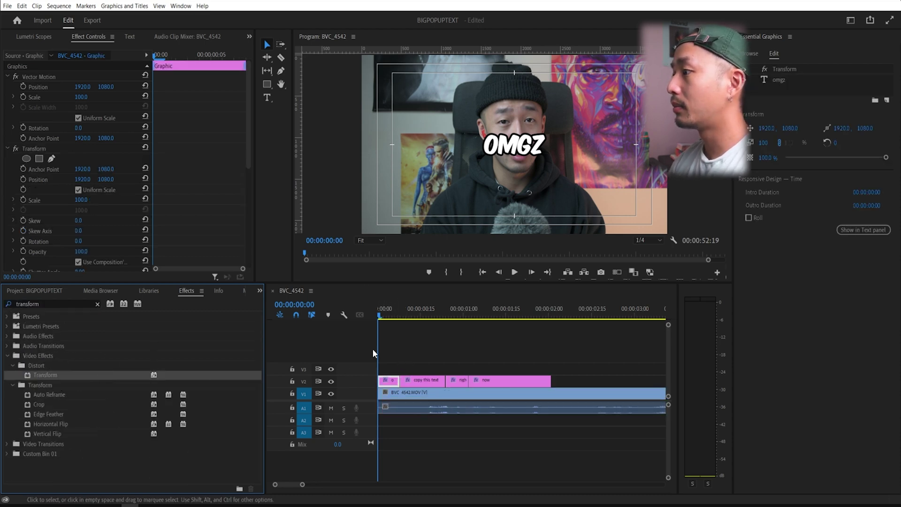
left_click_drag(248, 142, 246, 185)
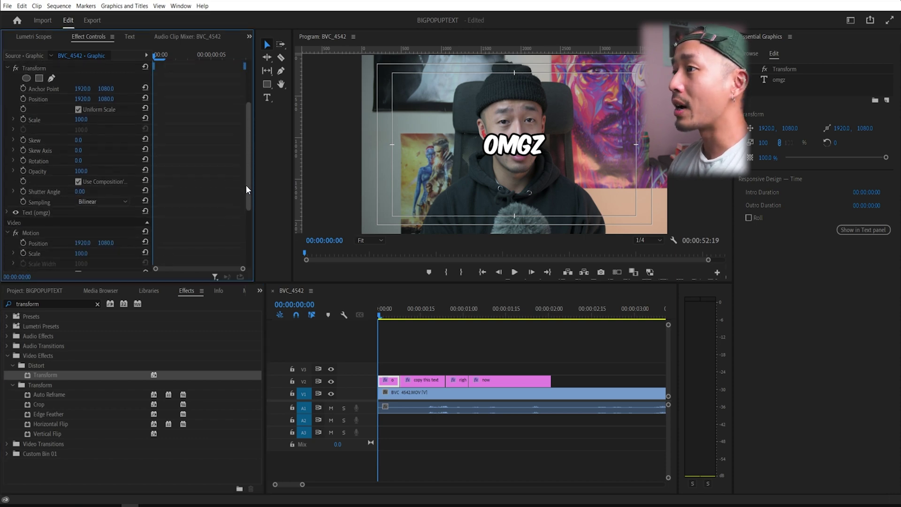
left_click(78, 181)
left_click_drag(80, 192, 92, 192)
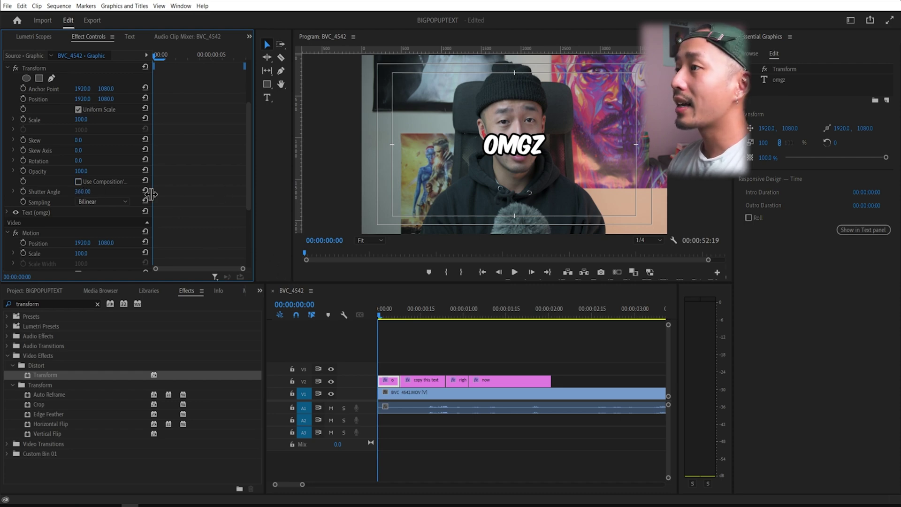
left_click(23, 119)
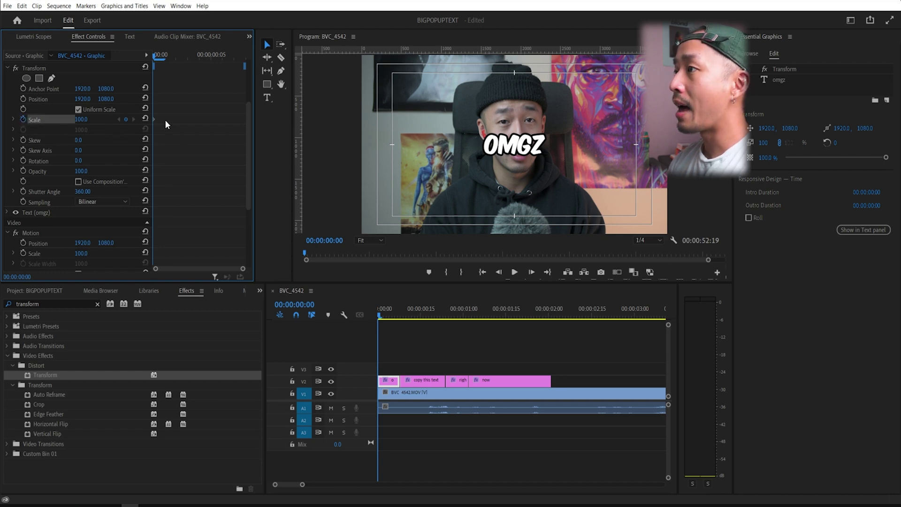
- Set a Transform scale keyframe of 0 on the caption's first frame
key("Right")
key("Right")
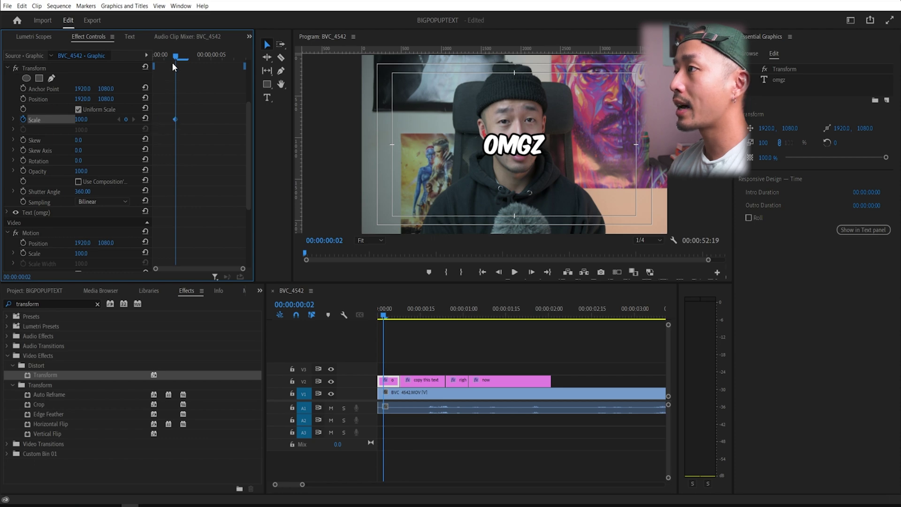
left_click_drag(174, 56, 153, 57)
left_click(85, 119)
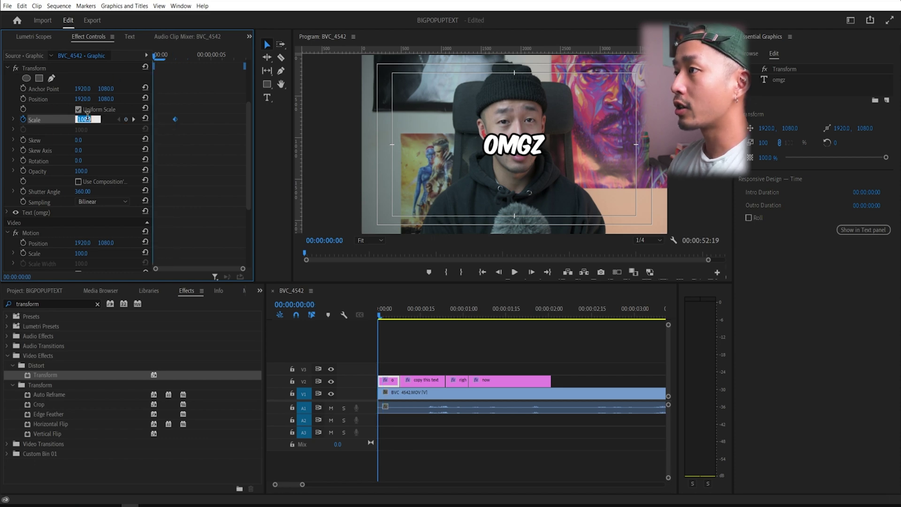
type("0")
key("Return")
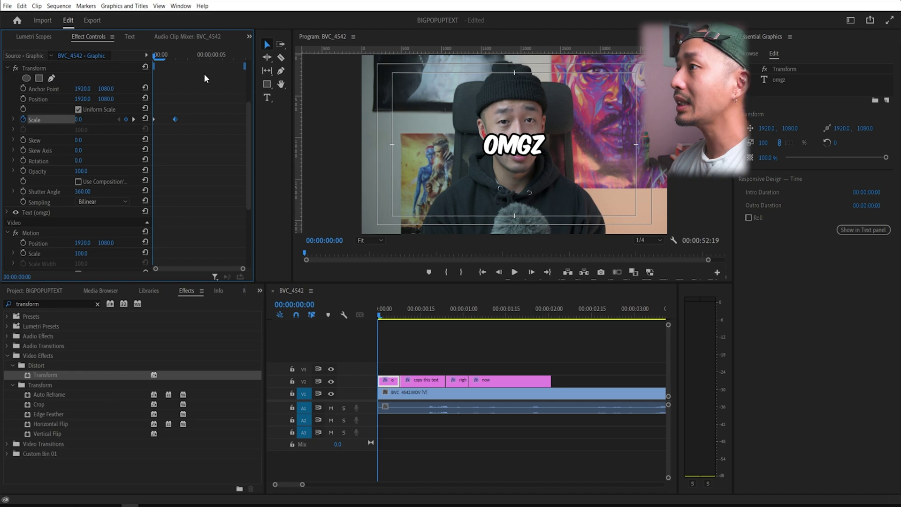
- Add scale keyframes of 150 two frames later and 100 one frame after
left_click_drag(164, 55, 175, 55)
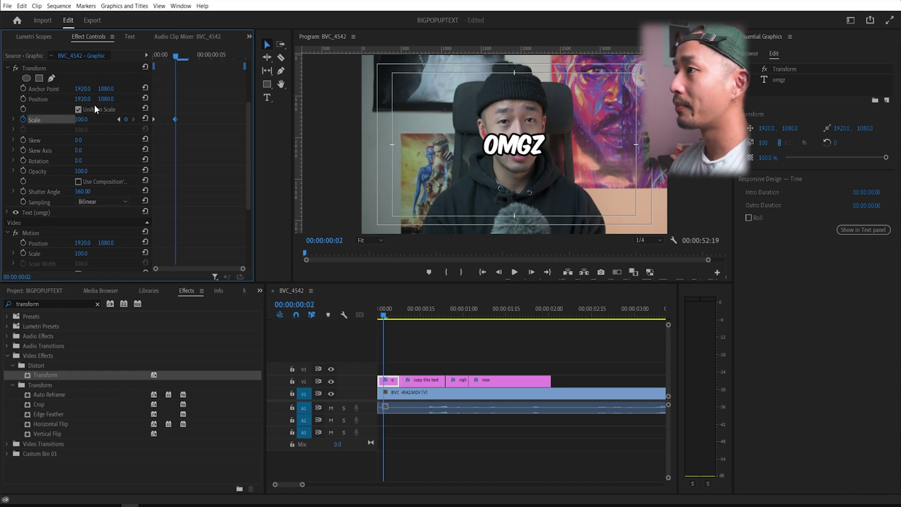
left_click(86, 123)
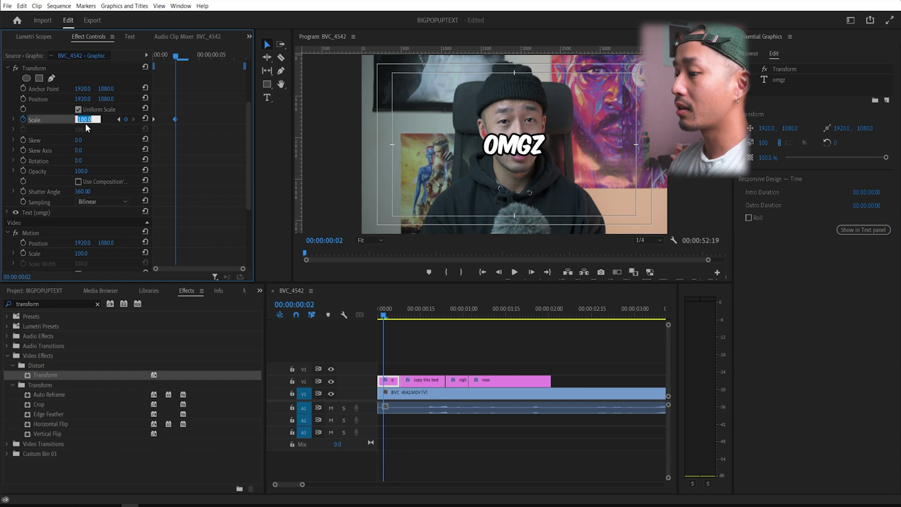
type("150")
key("Return")
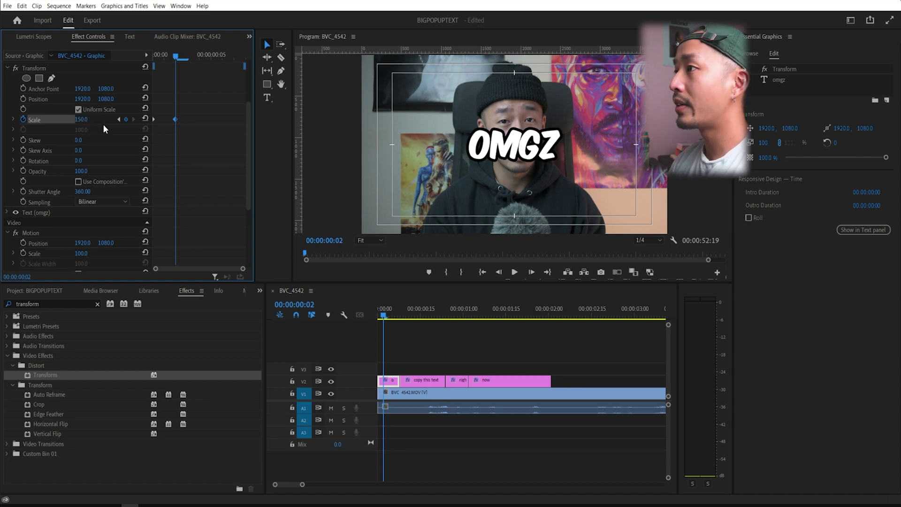
key("Right")
left_click(87, 118)
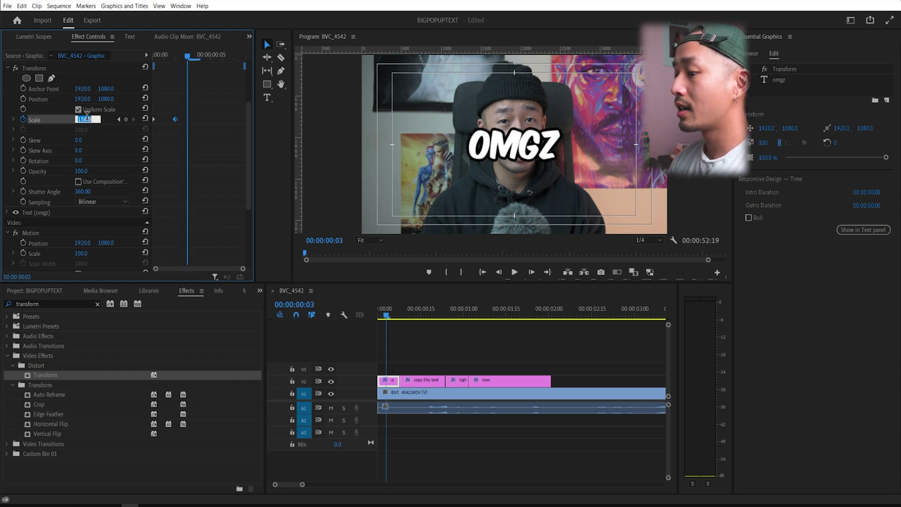
type("100")
key("Return")
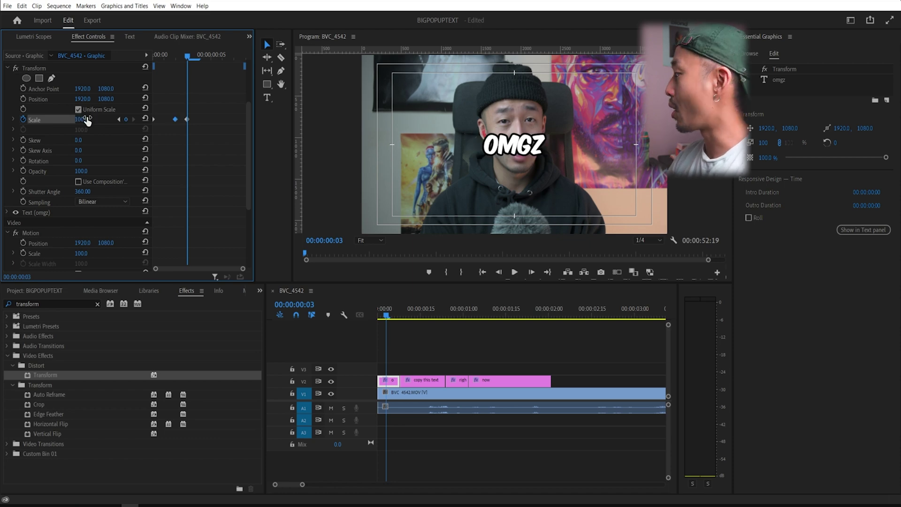
- Shift the OMGZ clip's scale keyframes a few frames later
key("Right")
key("Right")
key("Right")
key("Right")
key("Right")
key("Right")
key("Right")
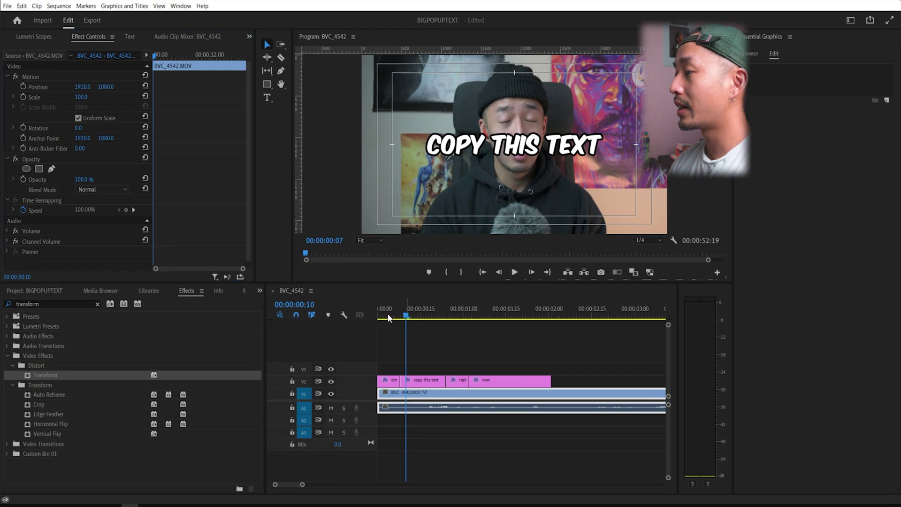
left_click_drag(387, 314, 371, 315)
left_click(389, 380)
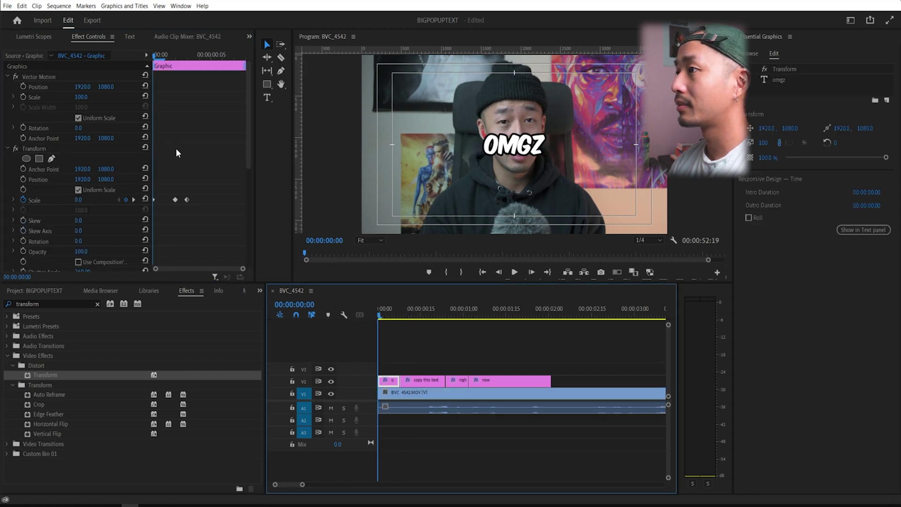
left_click_drag(155, 201, 191, 196)
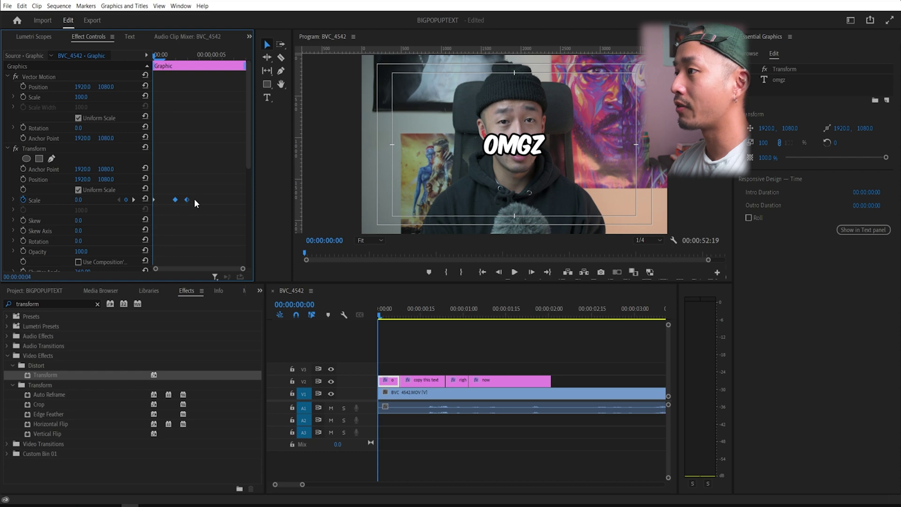
left_click_drag(187, 199, 210, 200)
left_click(373, 325)
- Step and scrub through the frames to preview the OMGZ pop-in
key("equal")
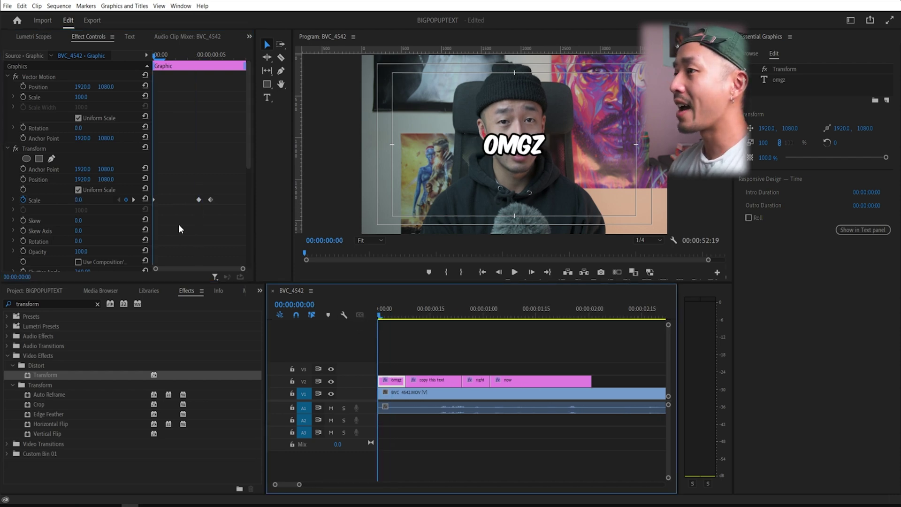
left_click(172, 212)
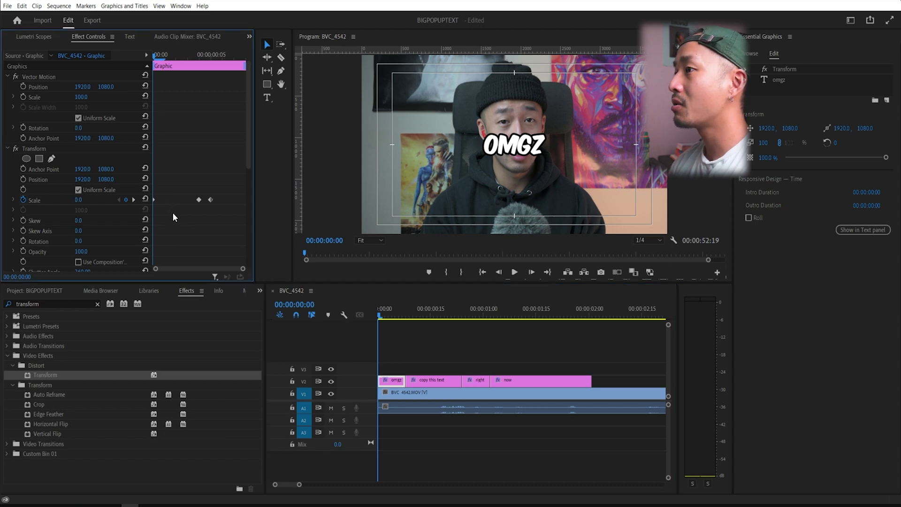
key("Right")
key("Right")
key("Right")
key("Right")
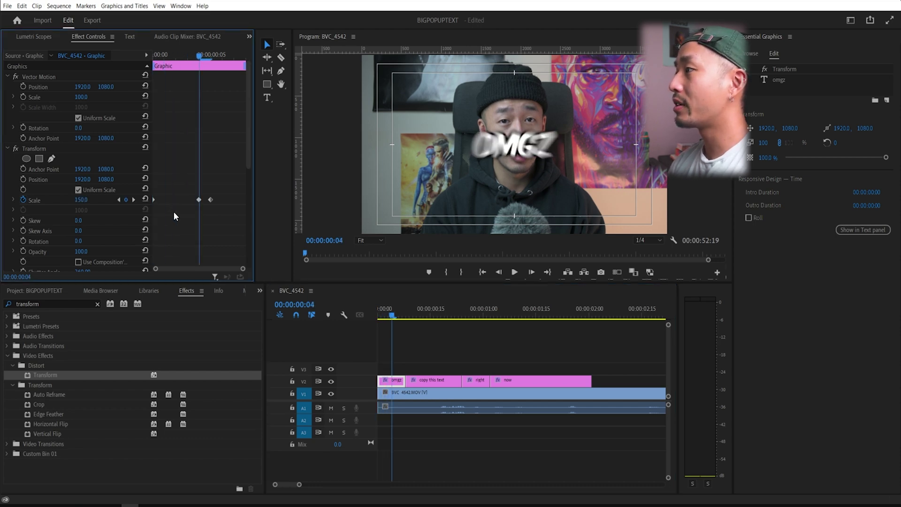
key("Right")
key("Left")
key("Left")
key("Left")
key("Left")
left_click(380, 317)
mouse_move(381, 317)
left_mouse_down()
mouse_move(353, 317)
mouse_move(412, 317)
mouse_move(345, 320)
mouse_move(389, 320)
mouse_move(370, 318)
left_mouse_up()
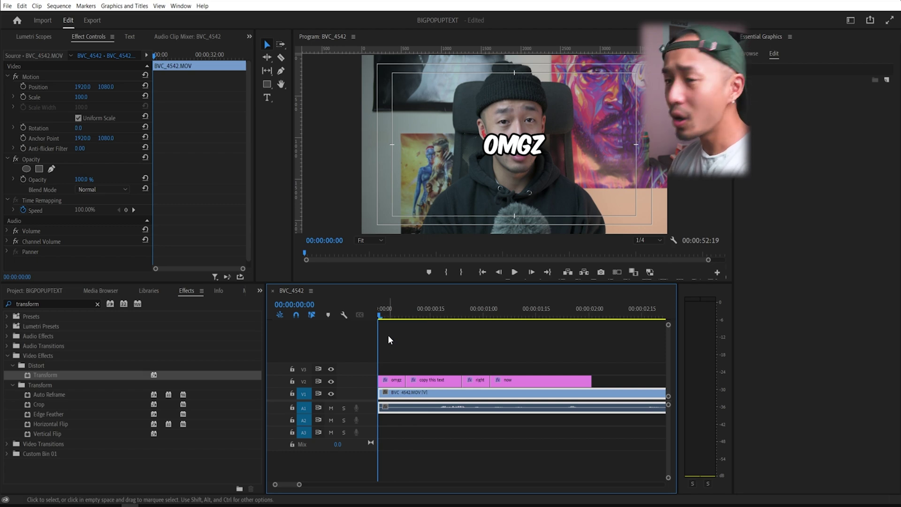
left_click(244, 233)
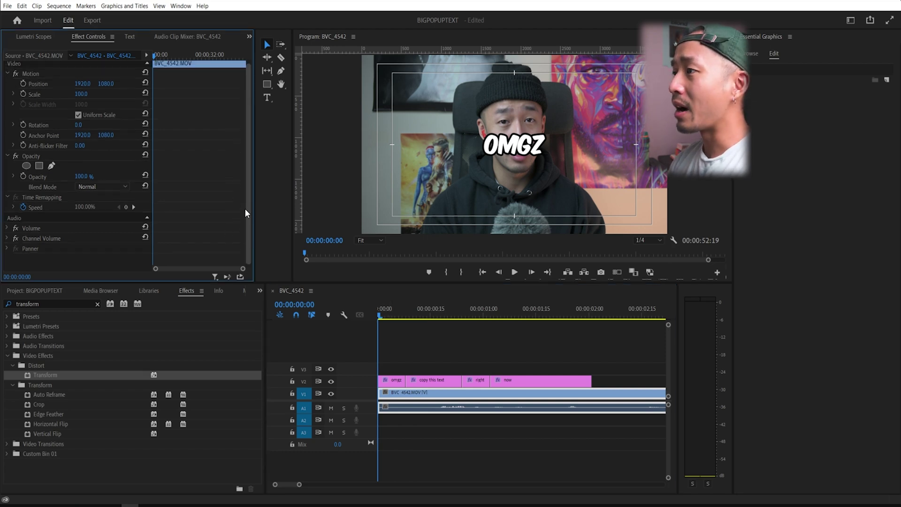
- Save the omgz caption's Transform effect as a preset, entering the name TEXT POP UP
scroll(241, 235, "down", 1)
left_click(396, 383)
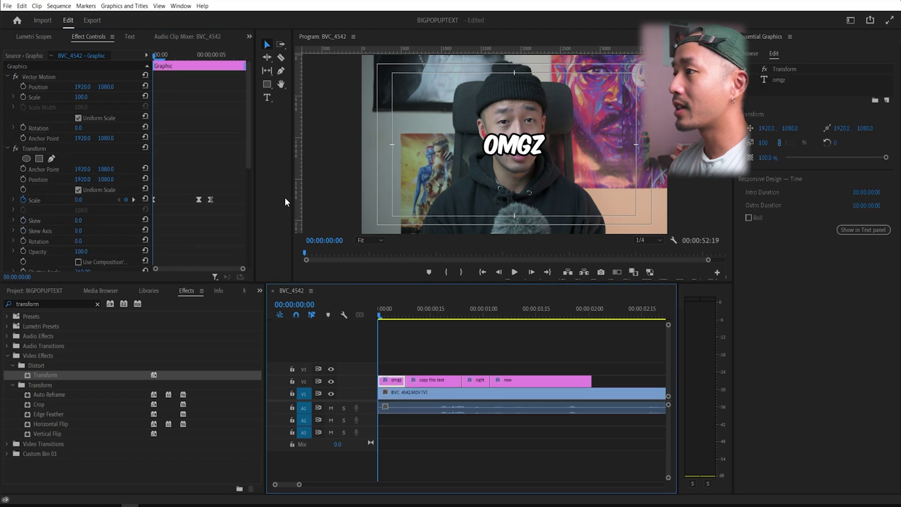
left_click_drag(246, 132, 248, 141)
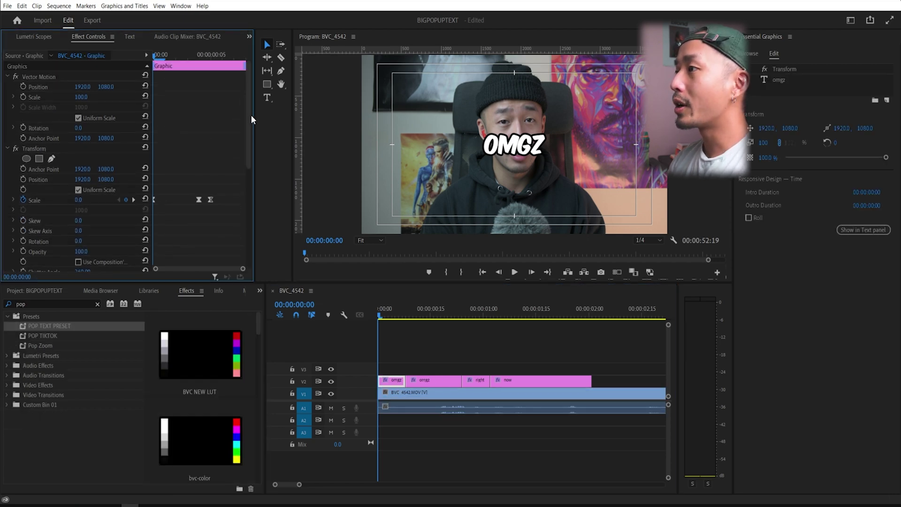
left_click_drag(251, 114, 248, 136)
right_click(32, 117)
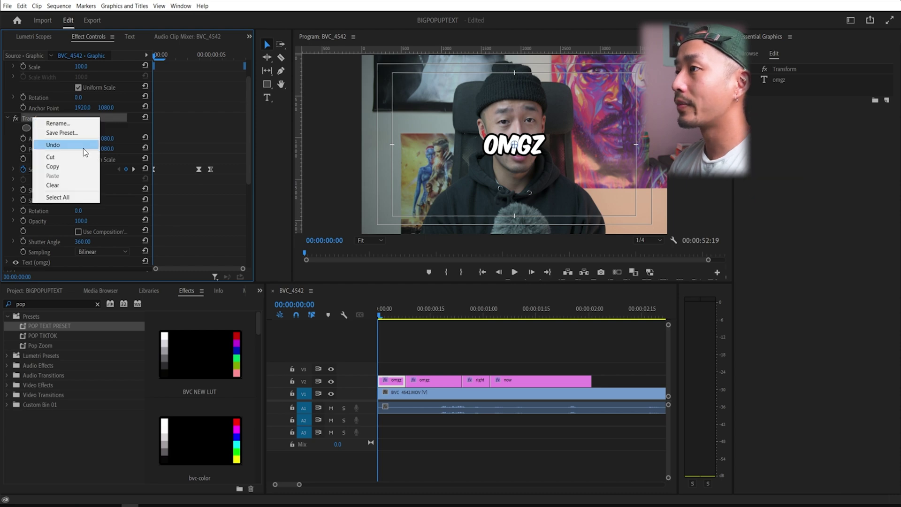
left_click(85, 135)
type("TEXT POP UP")
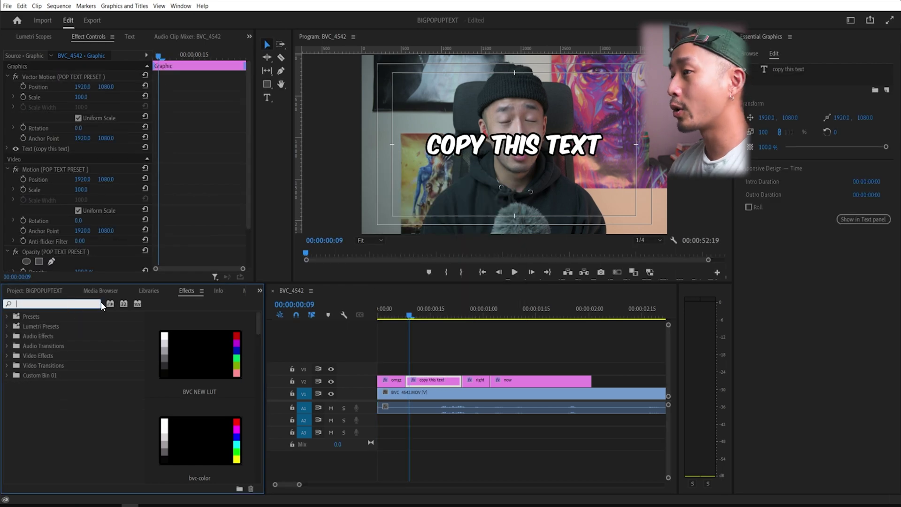
- Apply the TEXT POP UP GRAPHIC preset to the copy this text caption clip
type("text")
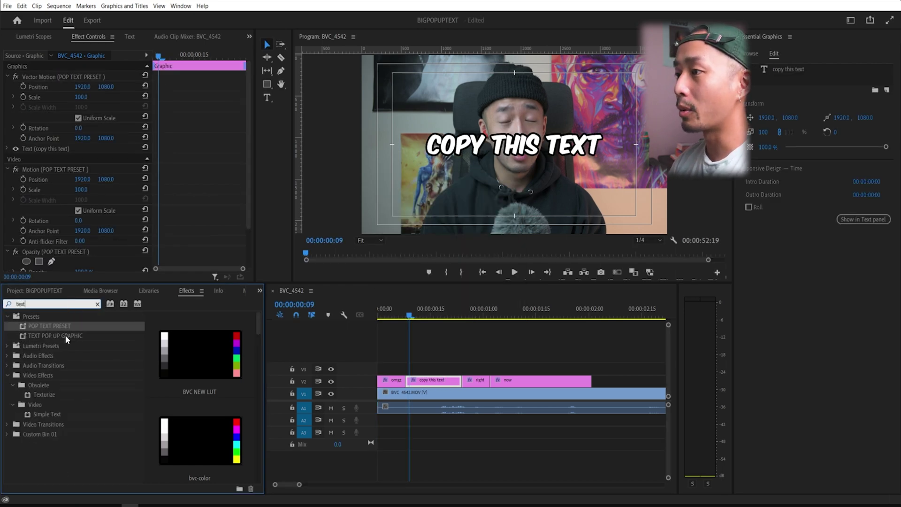
left_click(66, 335)
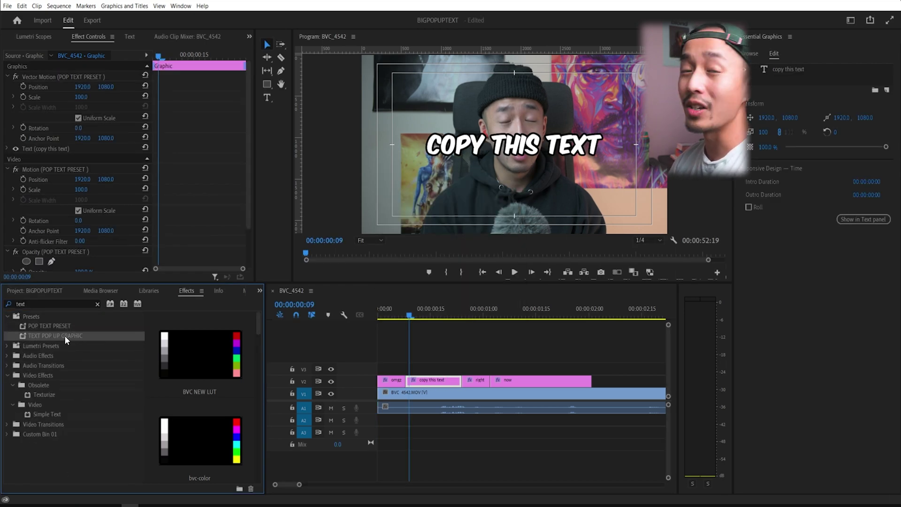
left_click_drag(64, 339, 427, 381)
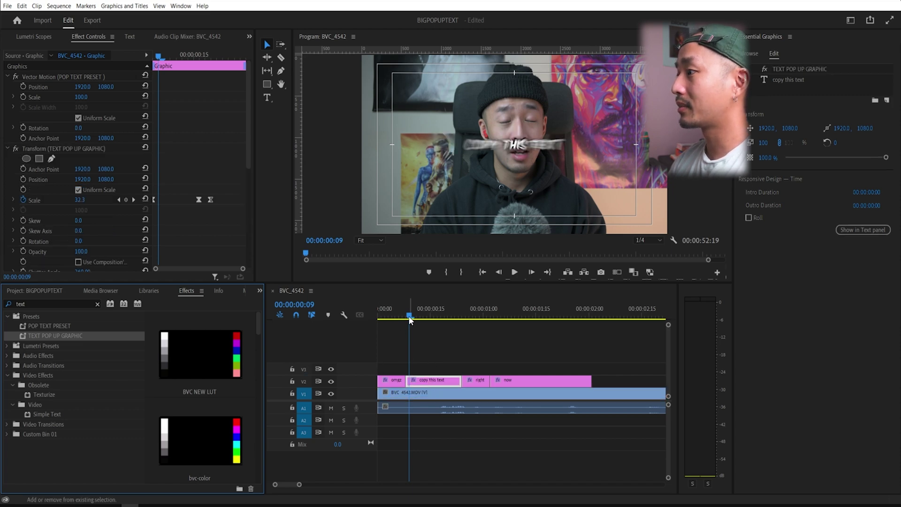
left_click(371, 318)
- Play the sequence from the start to preview the caption pop-ins
key("Left")
key("Home")
key("space")
key("space")
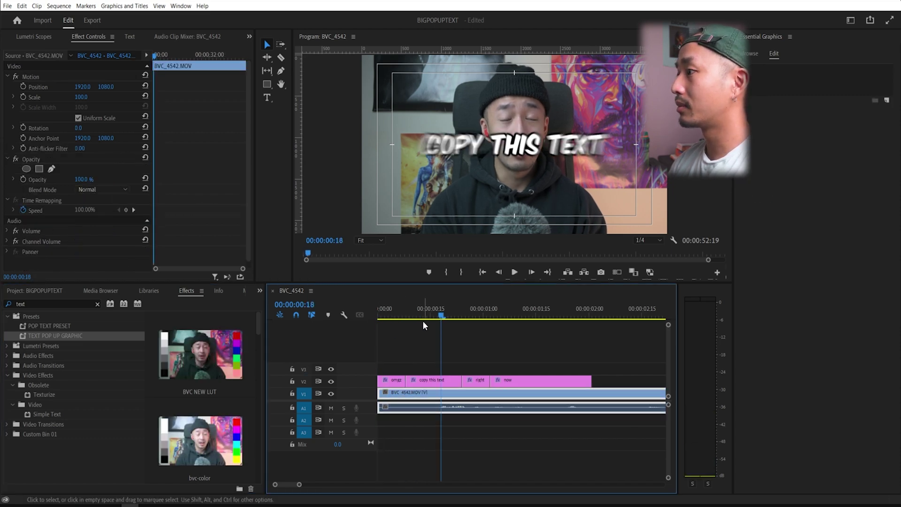
key("Home")
key("space")
key("space")
key("Home")
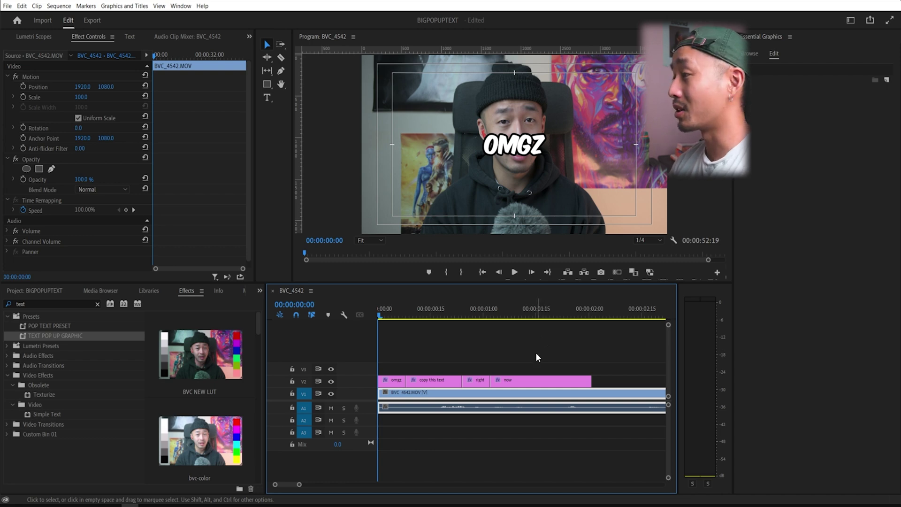
key("space")
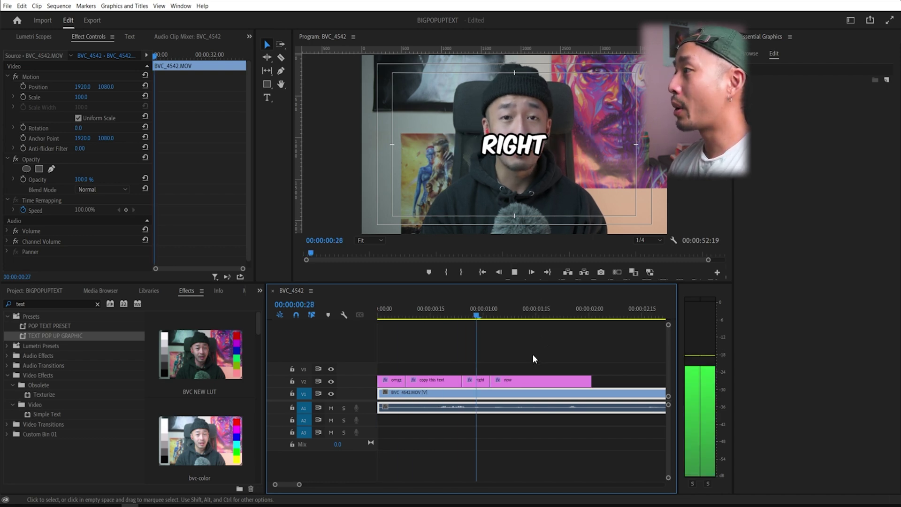
key("space")
key("Home")
- Nest all the V2 caption clips into a sequence named 'text layer'
left_click(528, 361)
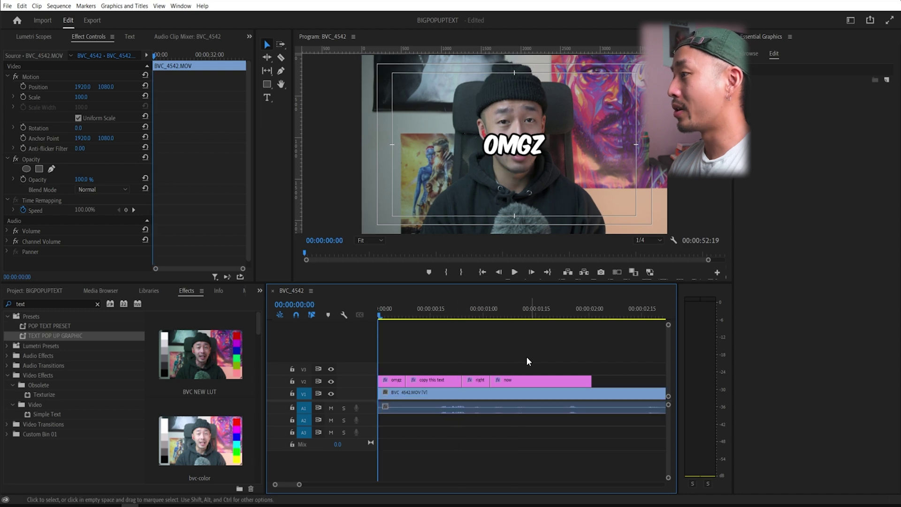
left_click_drag(527, 361, 393, 379)
right_click(393, 380)
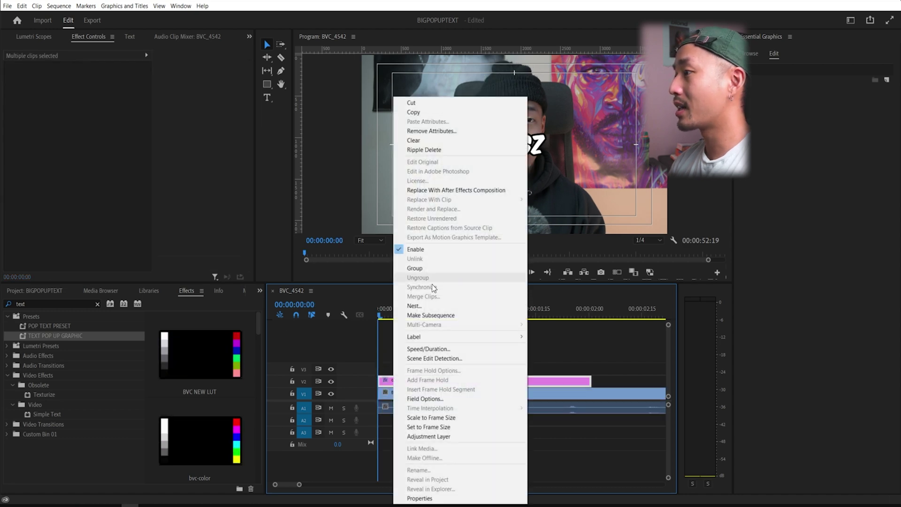
left_click(429, 304)
type("text ")
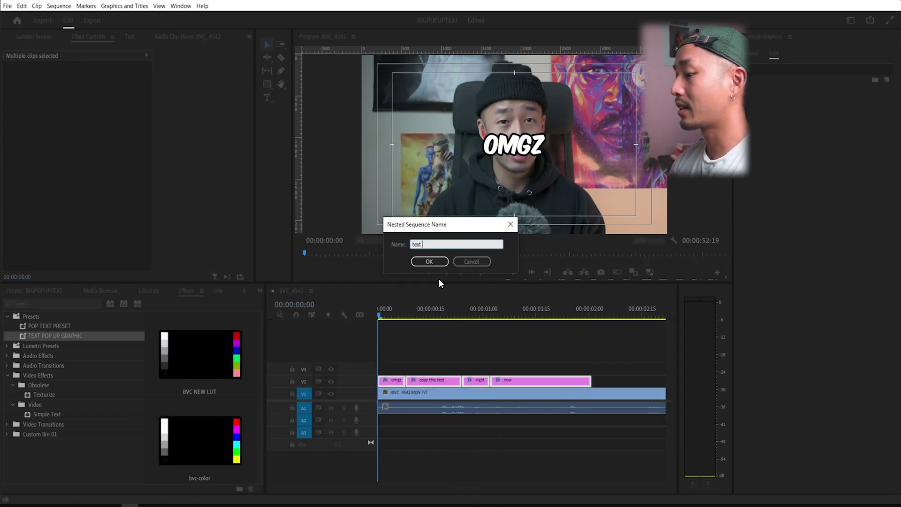
type("layer")
key("Return")
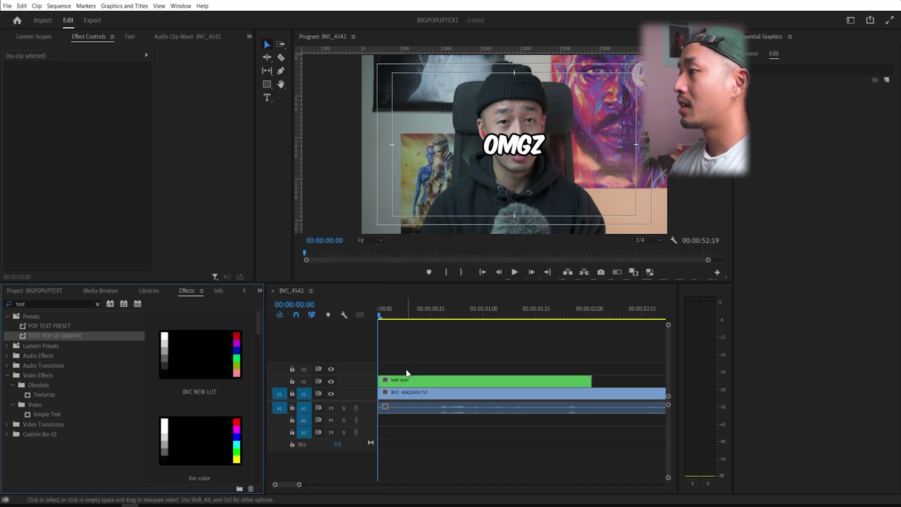
- Lower the text layer captions by raising Position Y to about 1927
left_click(406, 376)
key("space")
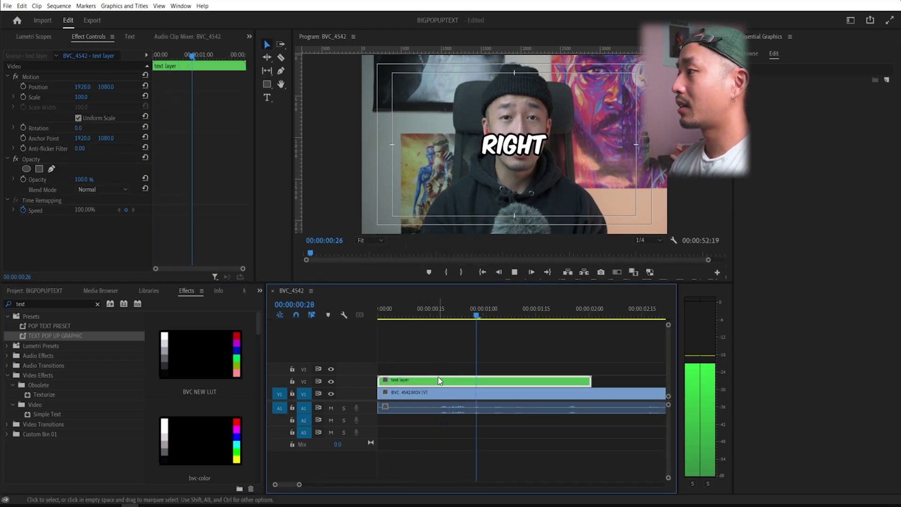
key("space")
left_click(113, 92)
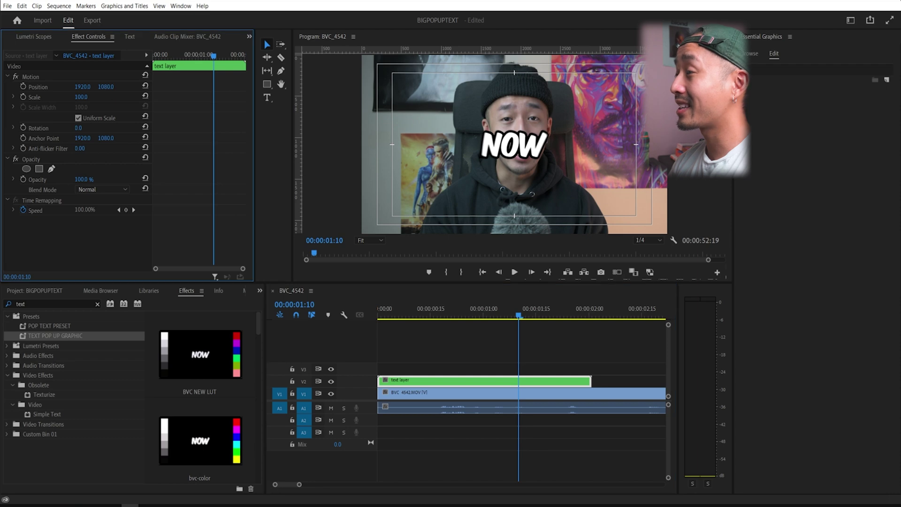
left_click_drag(105, 87, 177, 87)
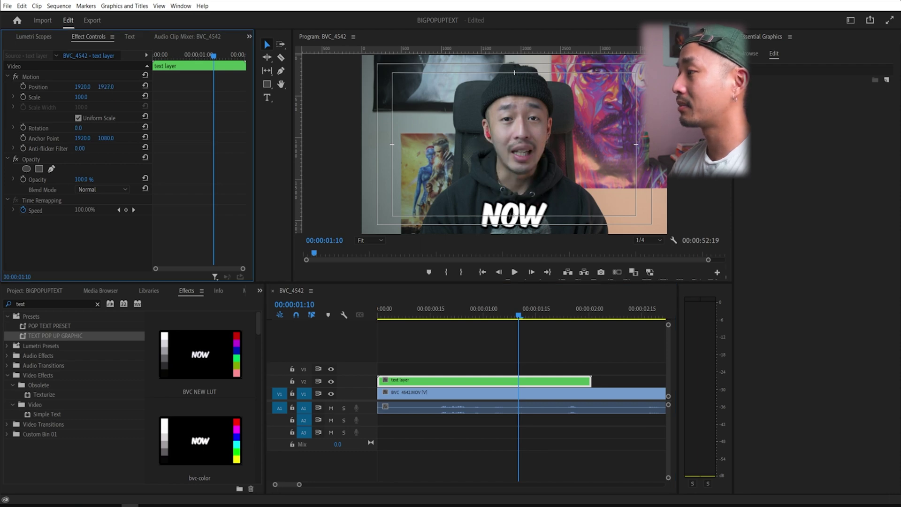
- Play the sequence from the start to preview the repositioned captions
left_click(411, 315)
key("space")
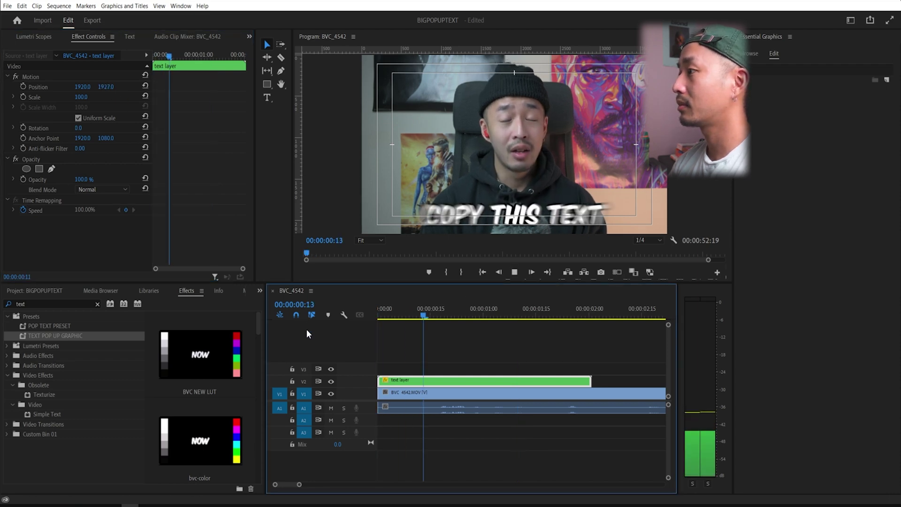
key("space")
key("Home")
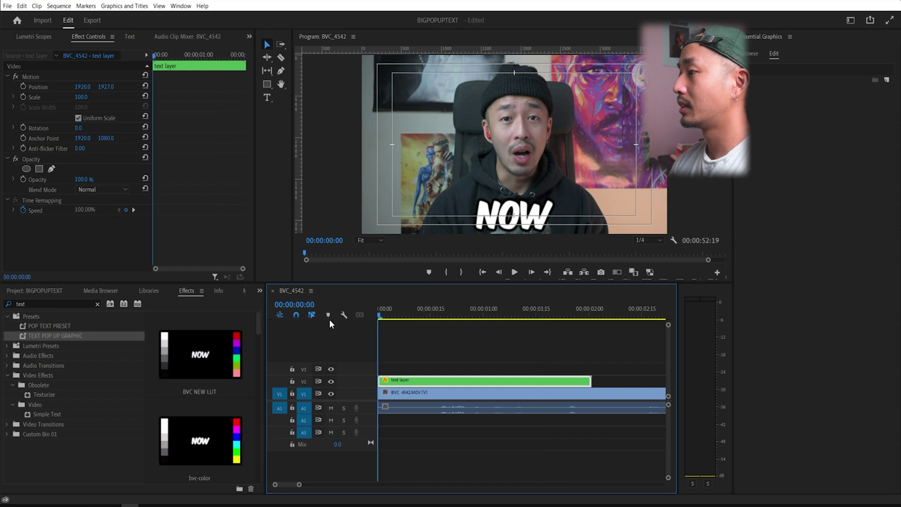
key("space")
key("space")
key("Home")
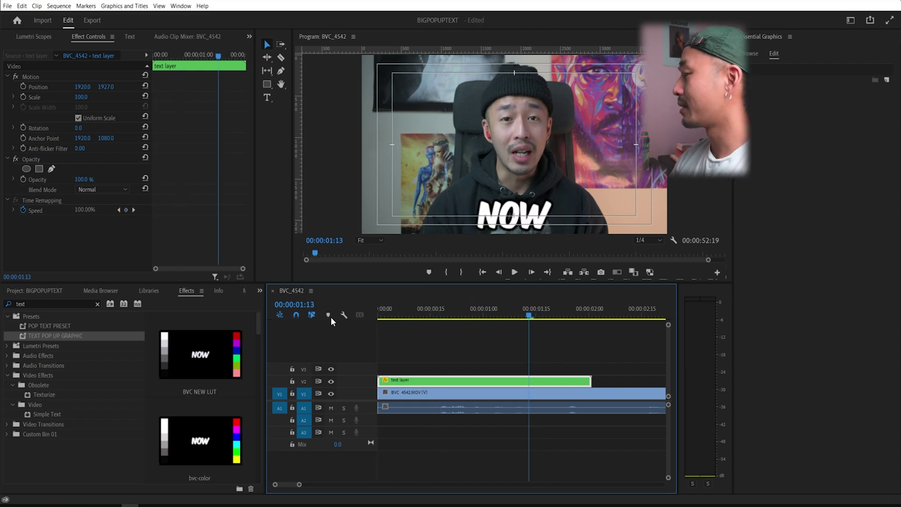
key("space")
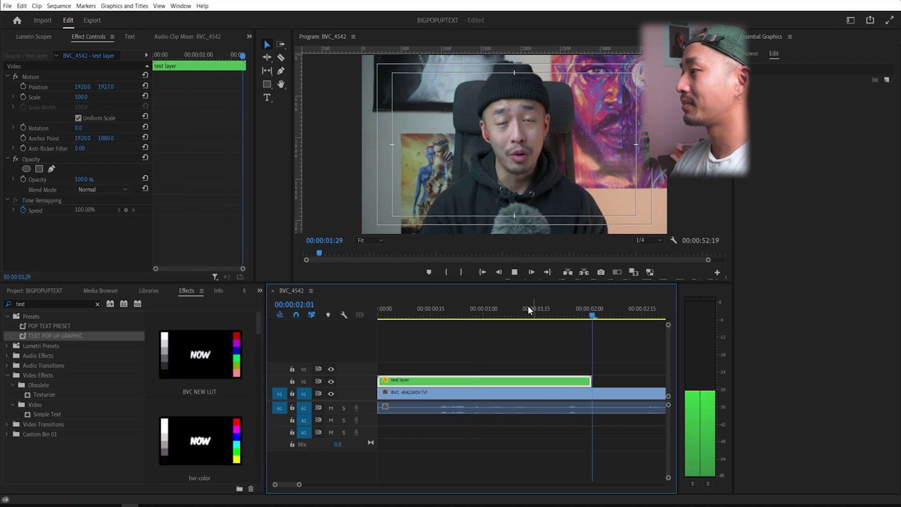
key("Home")
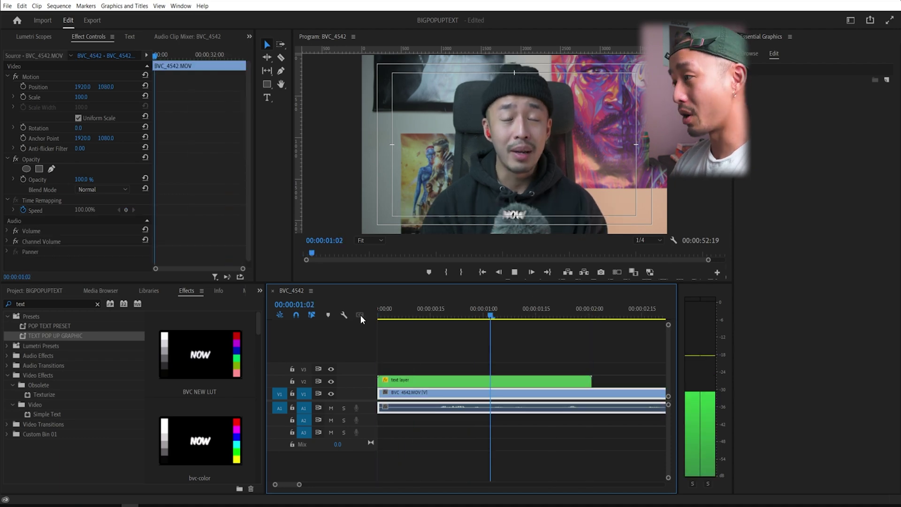